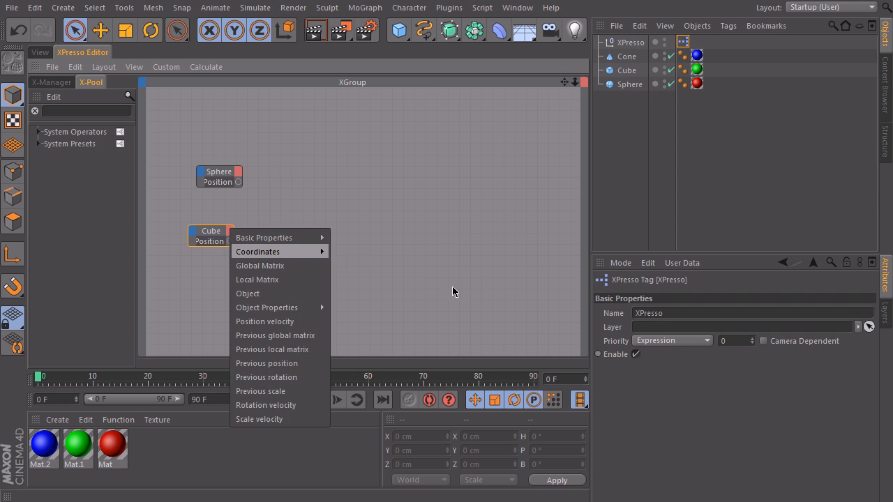
Step: Tidy the Sphere and Cube nodes in the XGroup so their Position ports are fully displayed
mouse_move(222, 177)
mouse_down()
mouse_move(213, 191)
mouse_move(219, 168)
mouse_up()
click(214, 237)
click(217, 177)
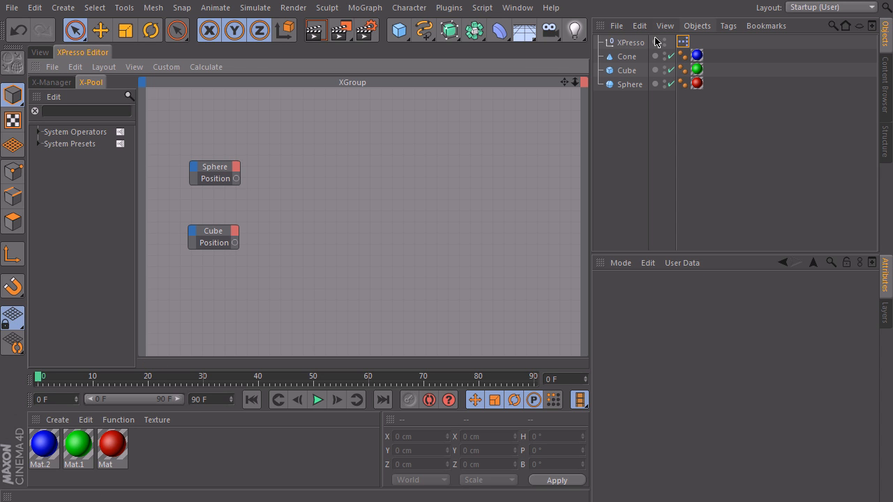
Step: Find the math operators in the X-Pool with "math" and add a Math:Add node beside the Sphere and Cube nodes
click(55, 112)
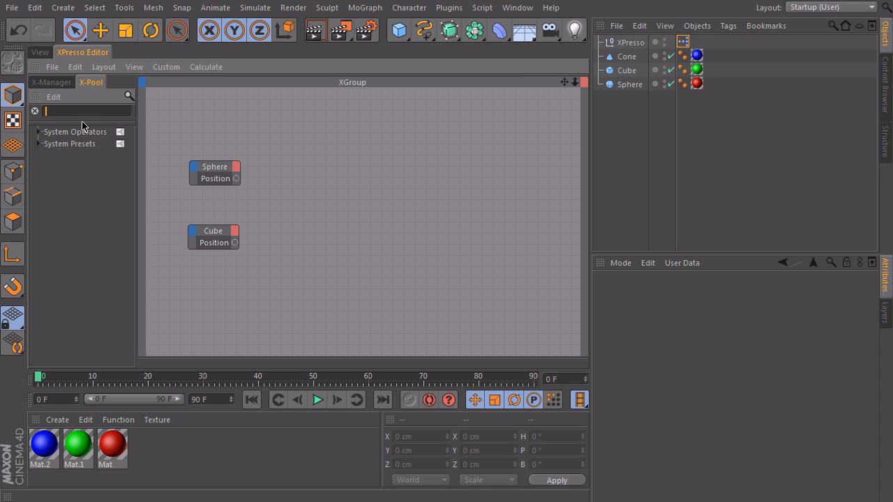
text(math)
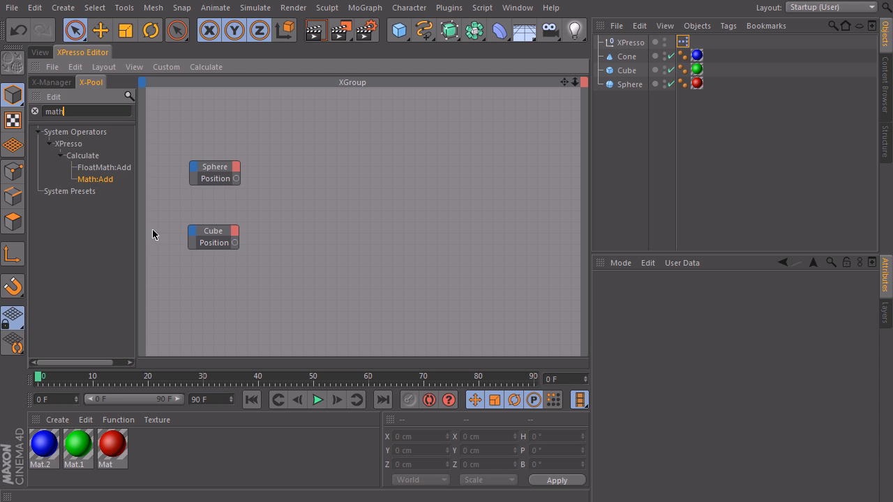
drag(282, 200, 313, 189)
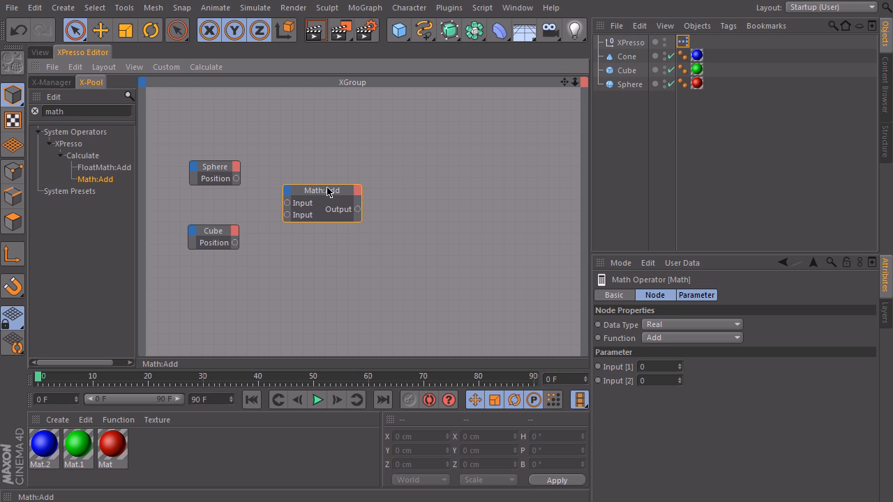
Step: Set the Math node's data type to Vector and its function to Subtract
click(671, 327)
click(652, 394)
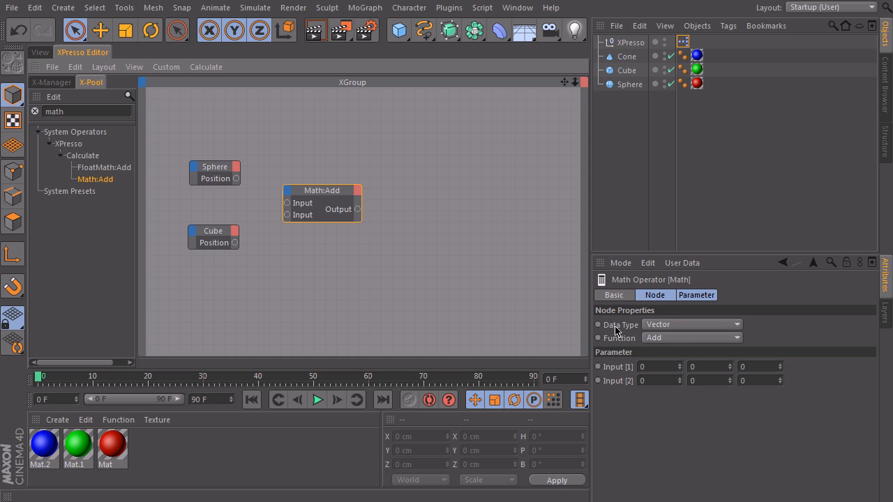
click(670, 339)
click(677, 368)
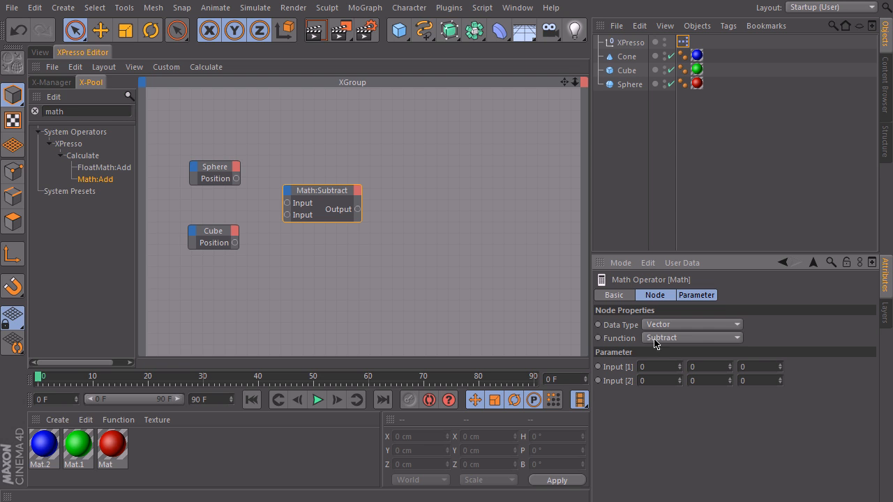
Step: Connect the Sphere's Position to the first input of Math:Subtract and the Cube's Position to the second input
drag(236, 179, 287, 202)
drag(234, 242, 286, 214)
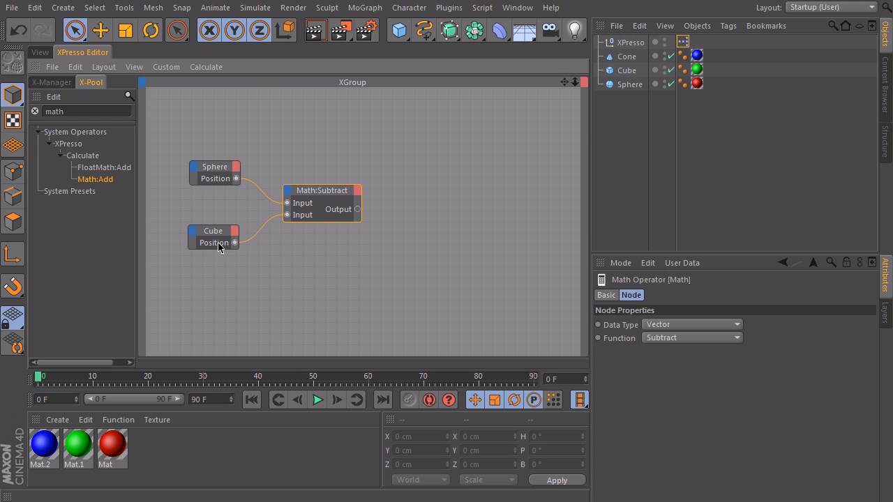
drag(347, 192, 337, 196)
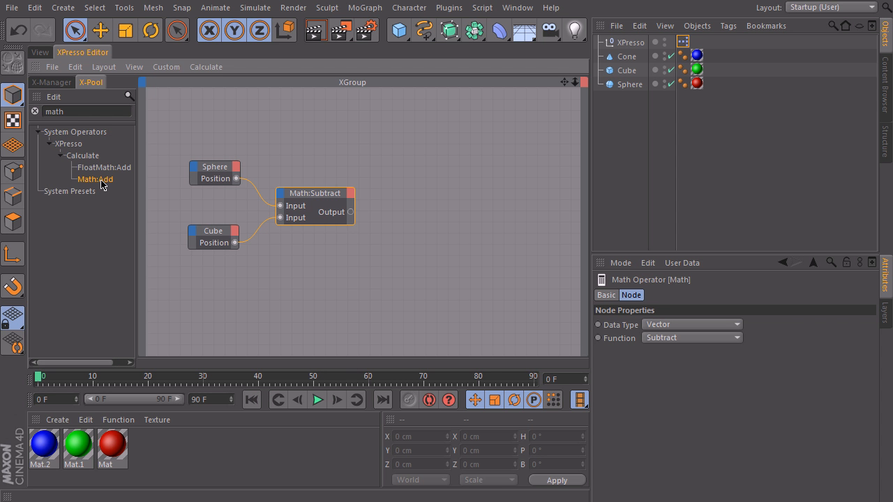
Step: Add a FloatMath:Add node beyond Math:Subtract and connect the Math:Subtract output to its Input port
click(108, 168)
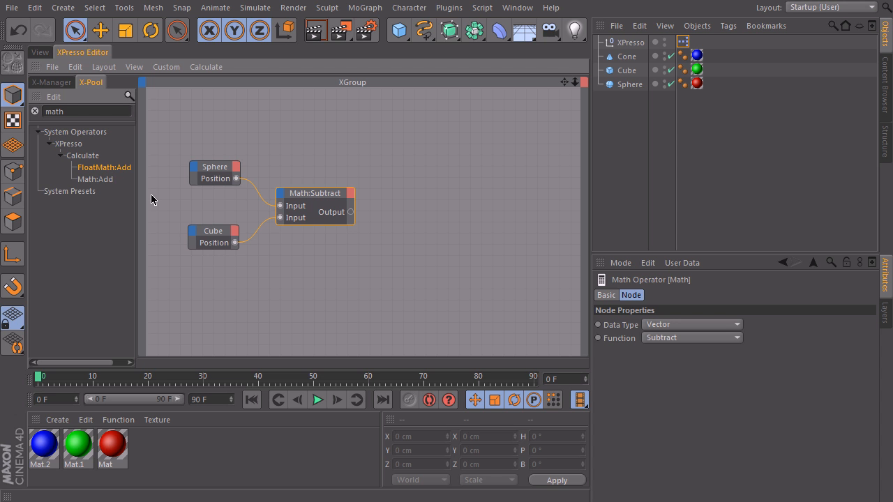
drag(463, 215, 445, 210)
click(321, 196)
drag(350, 212, 403, 223)
click(438, 219)
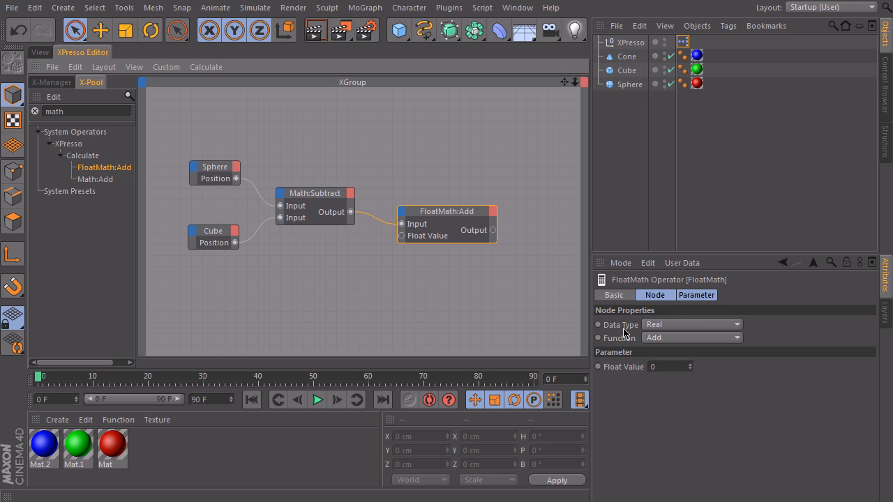
Step: Set the FloatMath node's data type to Vector and its function to Multiply
click(668, 324)
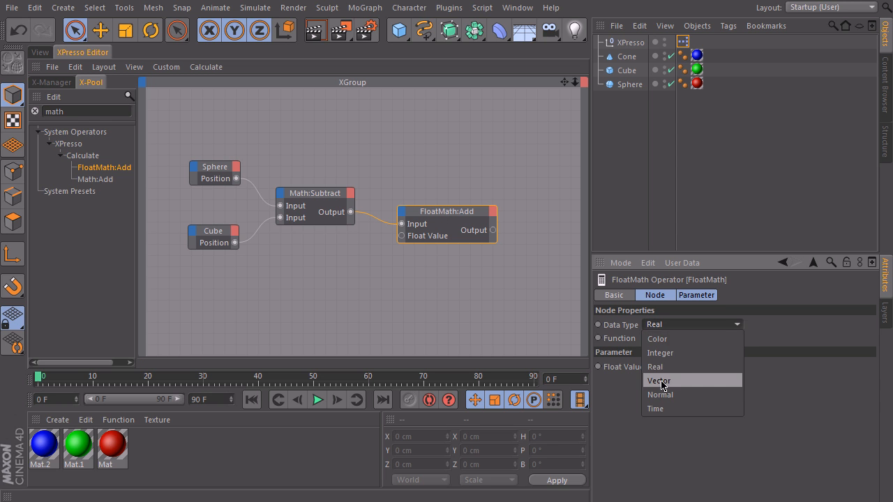
click(655, 380)
click(660, 340)
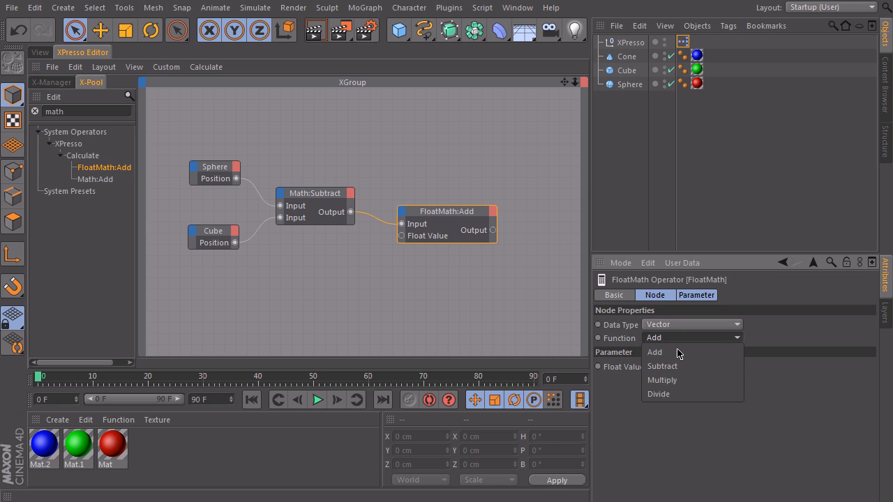
click(666, 380)
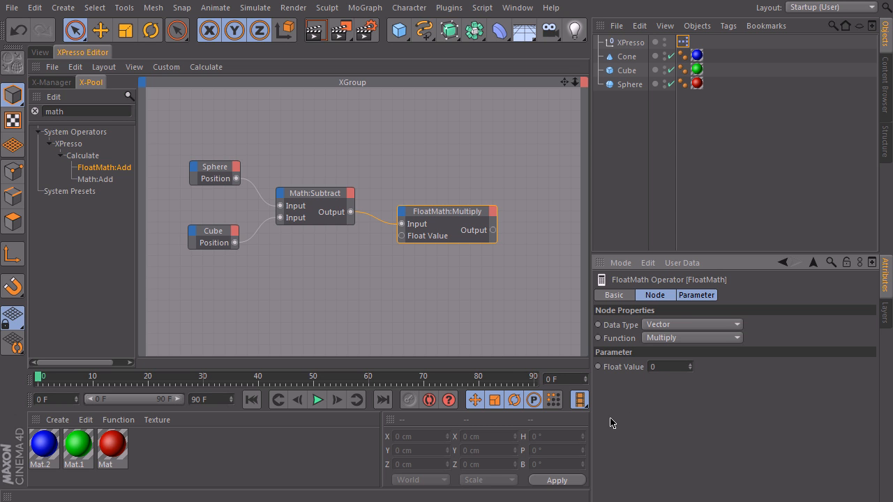
Step: Set the FloatMath:Multiply node's float value to 0.5 and reposition the node slightly beside Math:Subtract
drag(451, 213, 452, 223)
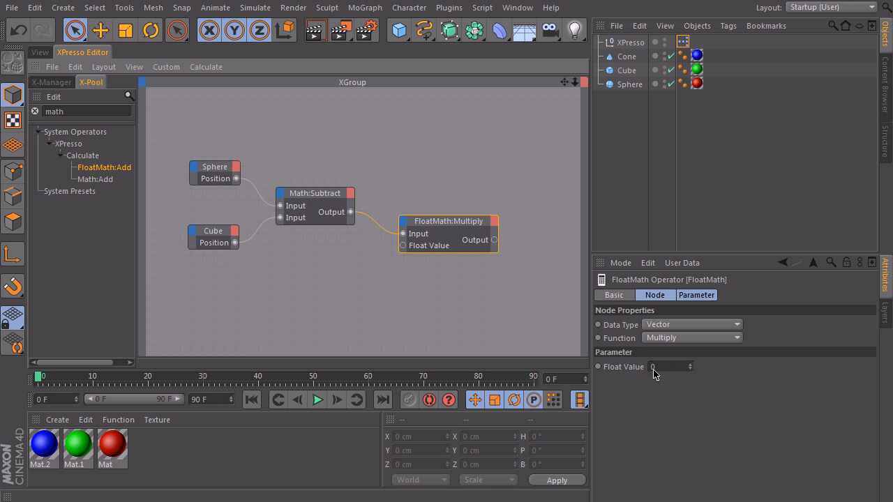
drag(446, 227, 451, 232)
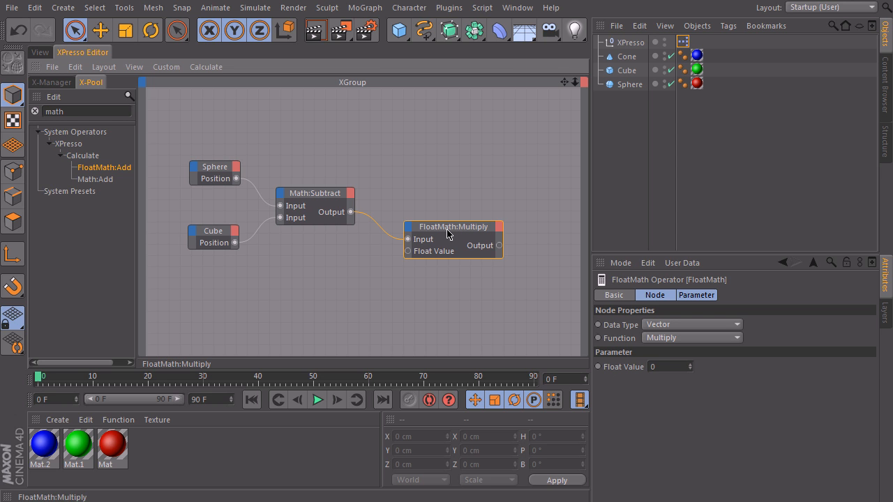
drag(457, 233, 454, 231)
click(668, 366)
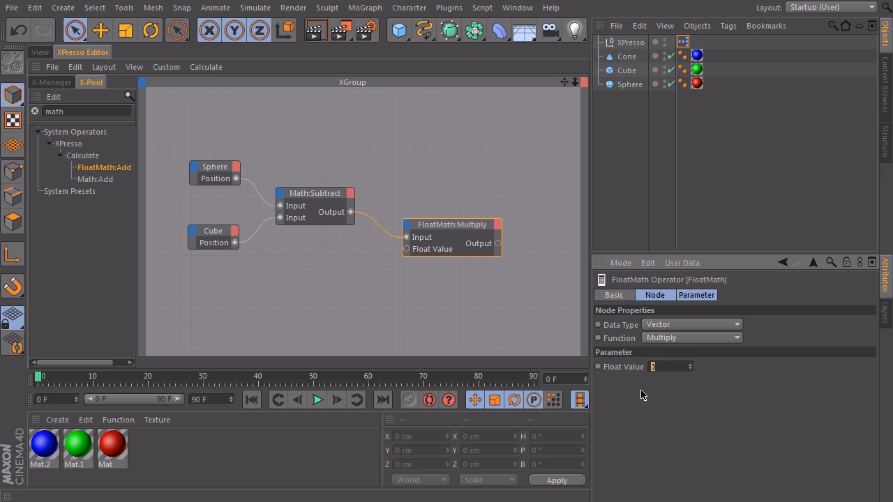
text(0.5)
key(Return)
drag(454, 225, 445, 215)
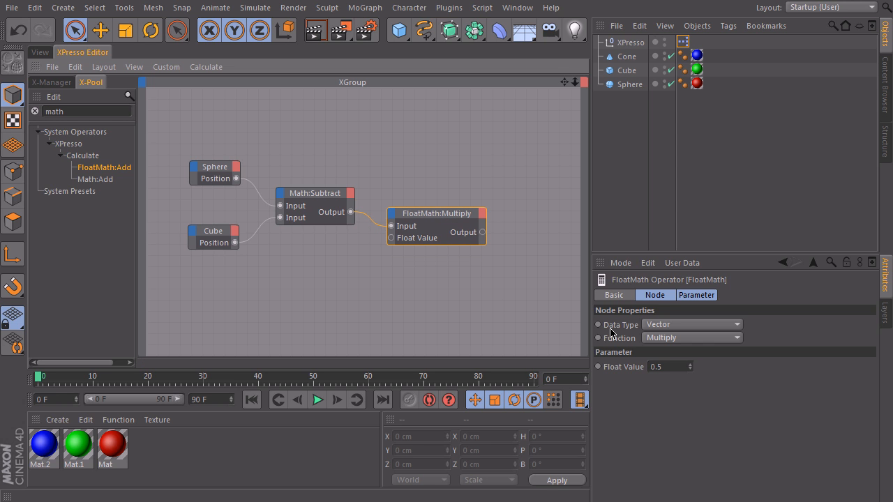
Step: Try the Divide function with a float value of 2 on the FloatMath node, and return it to Multiply
click(671, 339)
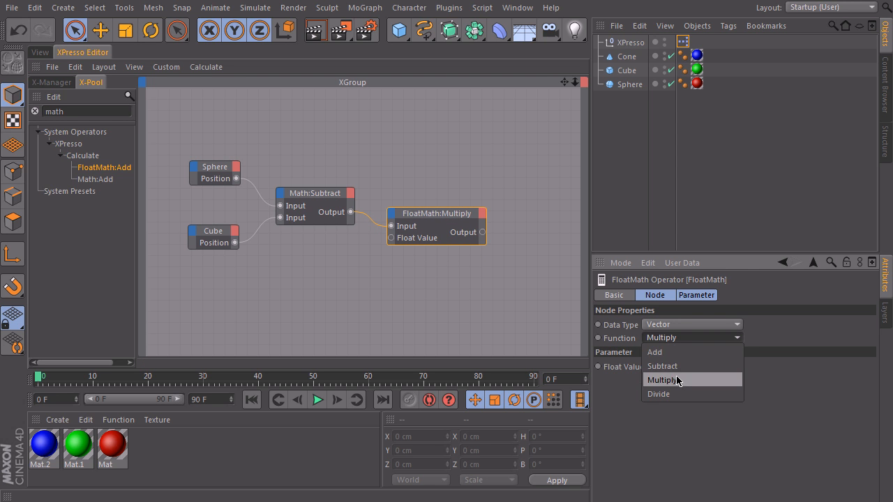
click(664, 394)
click(666, 367)
text(2)
click(658, 339)
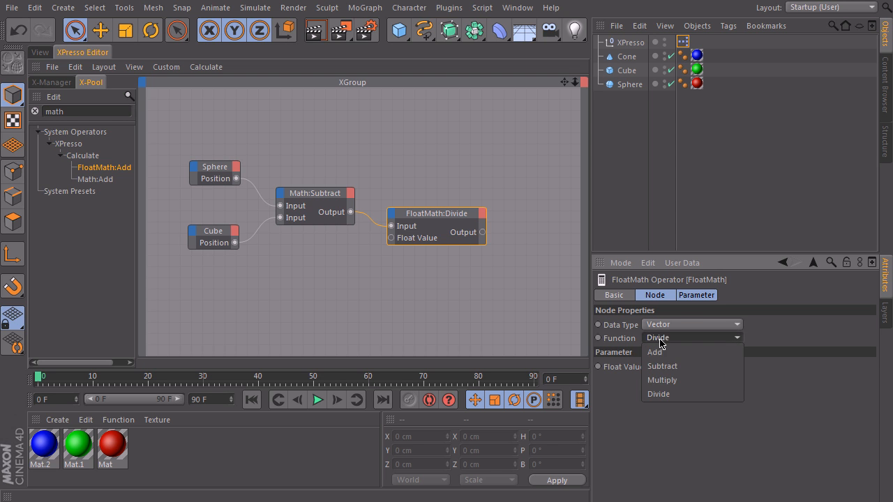
click(663, 381)
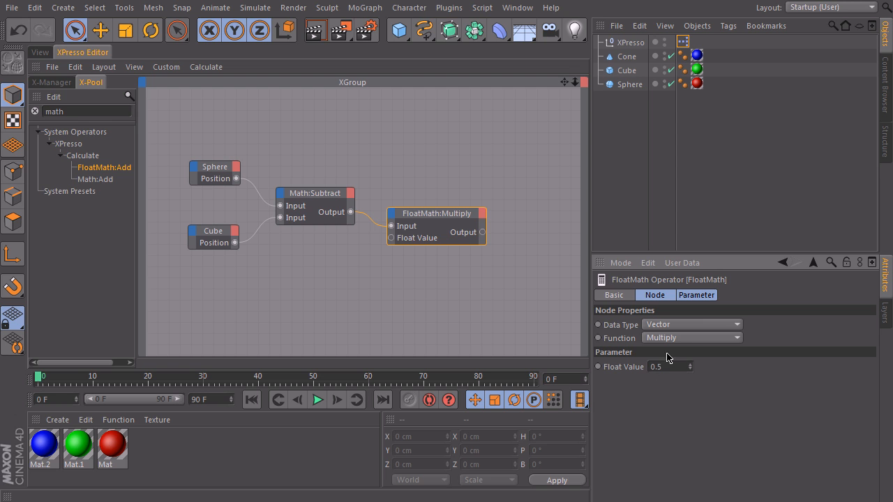
mouse_move(434, 214)
mouse_down()
mouse_move(453, 218)
mouse_move(445, 225)
mouse_up()
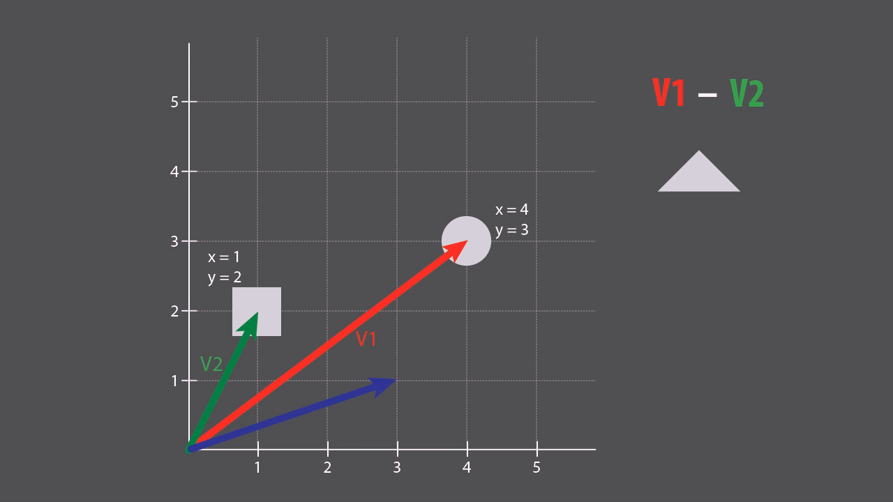
Step: In the vector diagram, halve the blue arrow's length and place its tail at the tip of V2
click(296, 417)
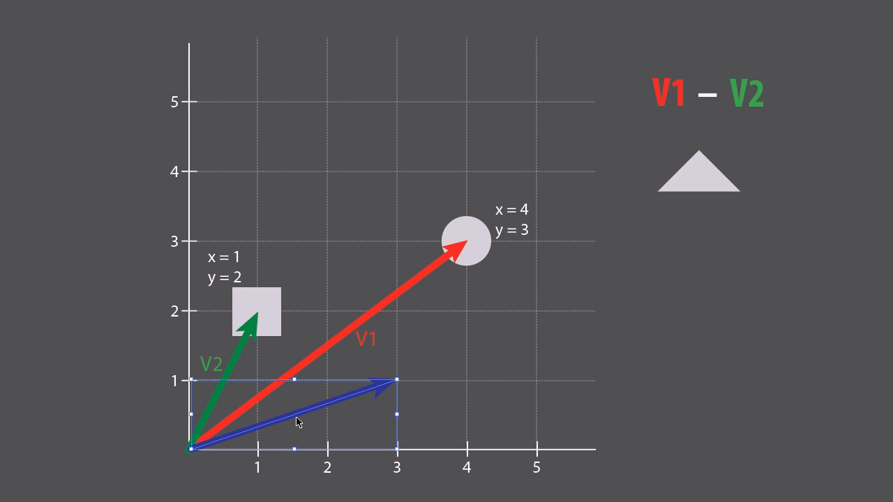
drag(397, 380, 291, 415)
key(ctrl+shift+a)
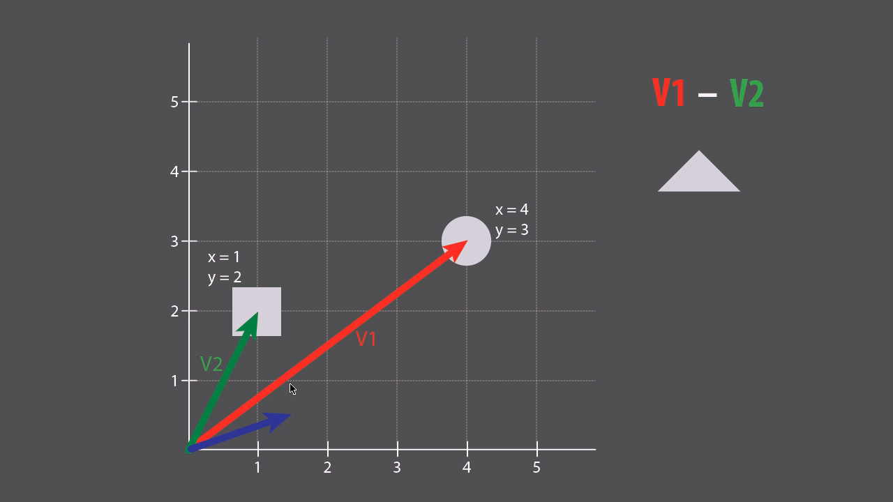
drag(237, 441, 305, 302)
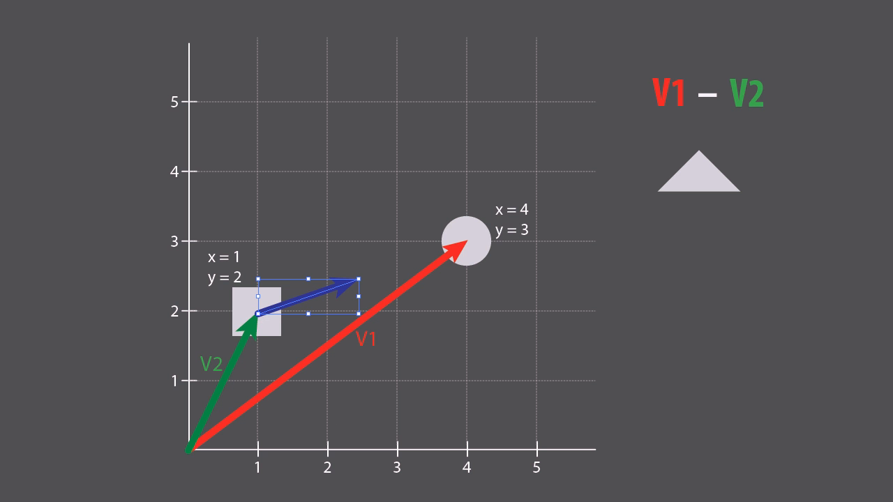
click(284, 416)
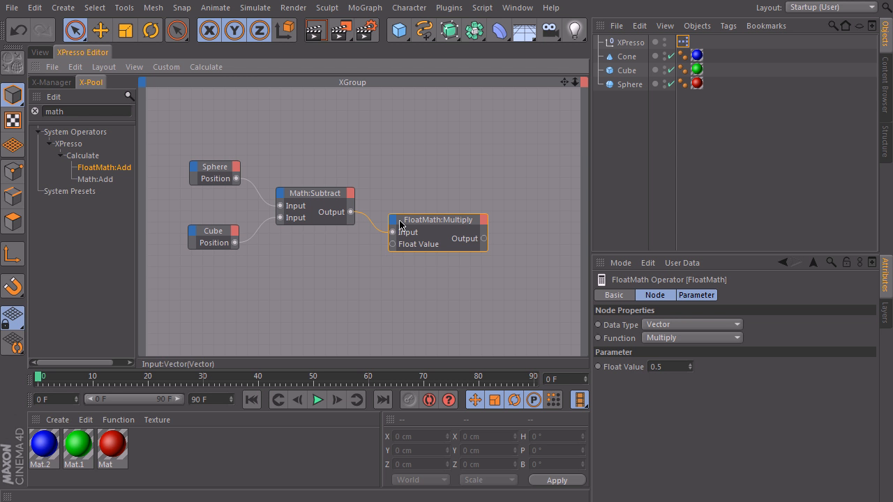
Step: Add a Math:Add node below and beyond FloatMath:Multiply, and arrange the nodes to make room for it
click(95, 181)
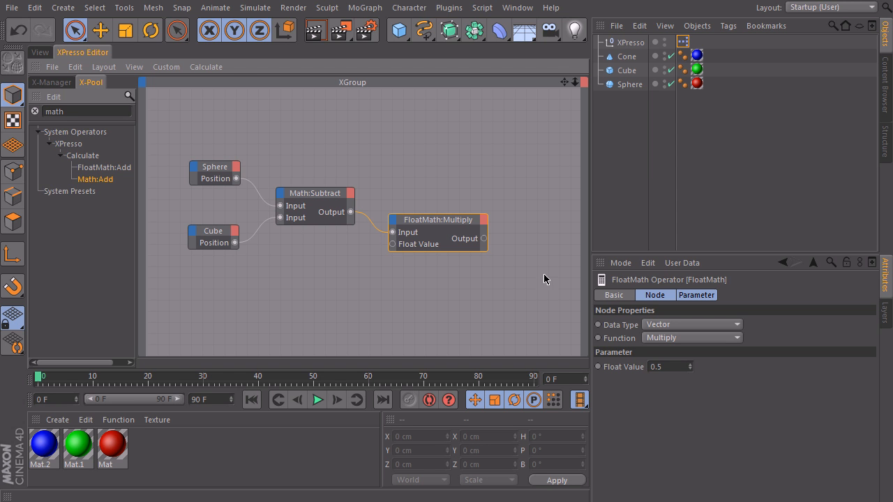
drag(543, 279, 549, 278)
middle_drag(436, 278, 397, 263)
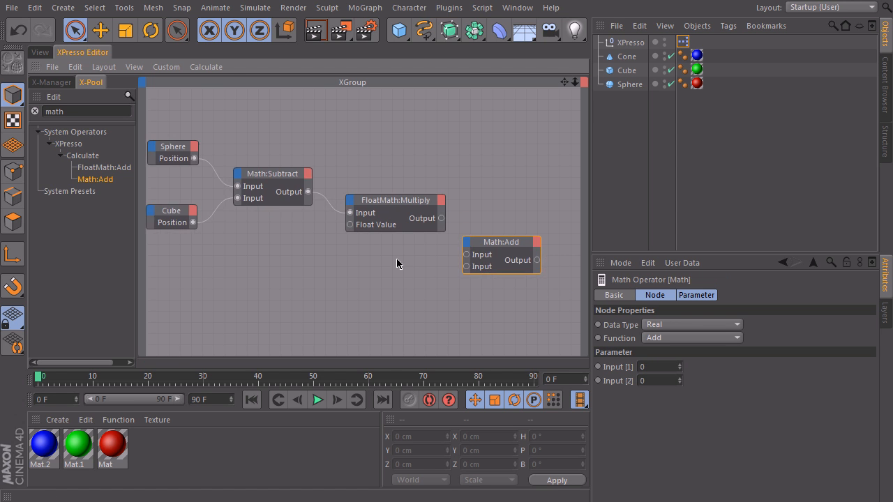
drag(395, 205, 385, 203)
drag(514, 244, 504, 238)
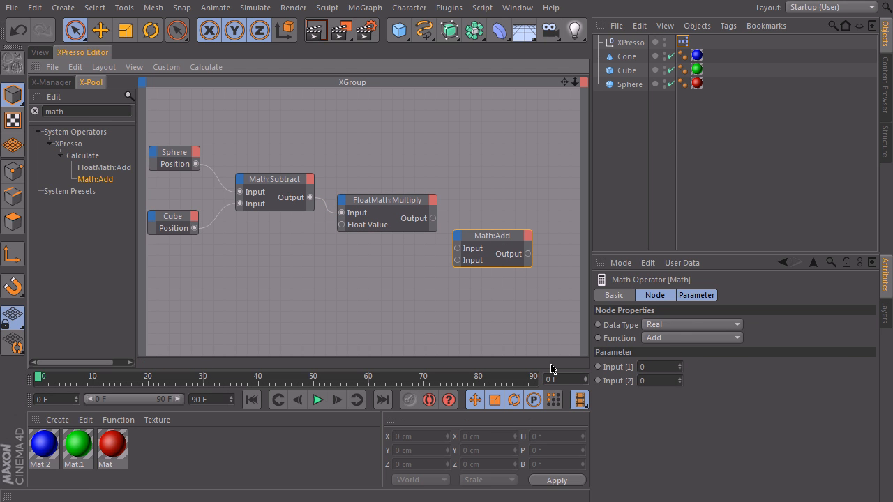
Step: Set the Math:Add node's data type to Vector and feed its inputs from the FloatMath:Multiply output and the Cube's Position
click(666, 325)
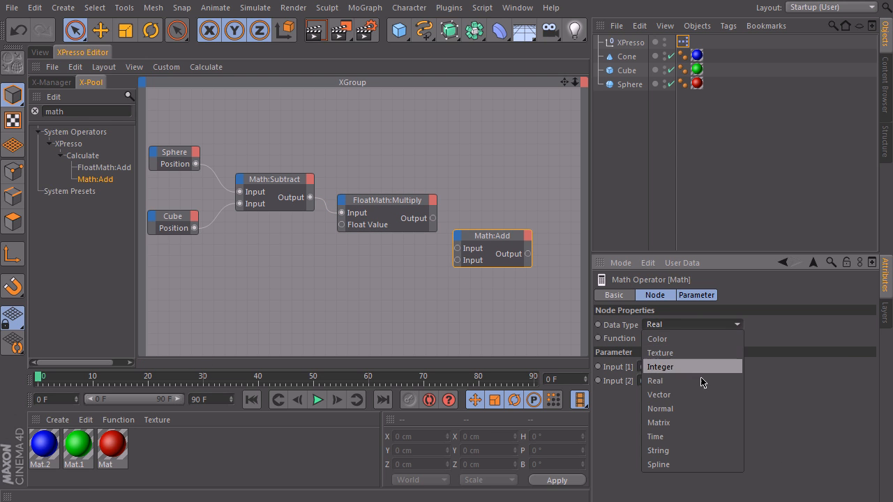
click(661, 396)
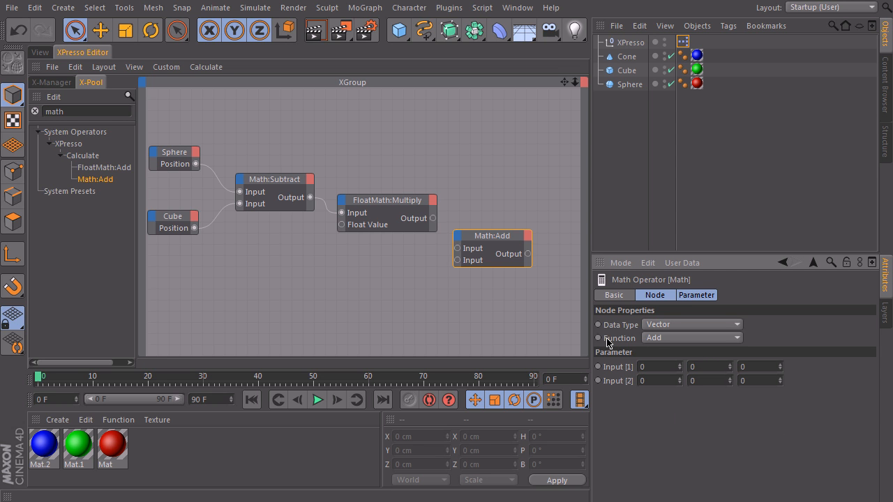
drag(432, 218, 501, 241)
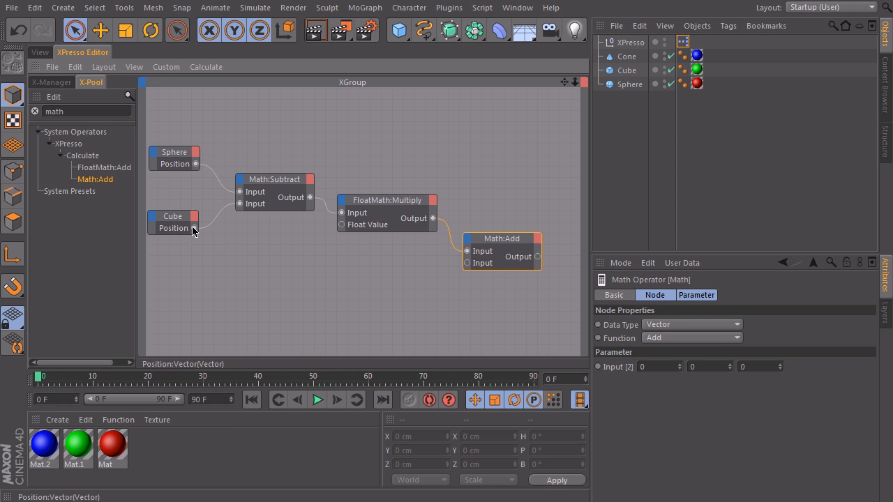
drag(254, 258, 468, 263)
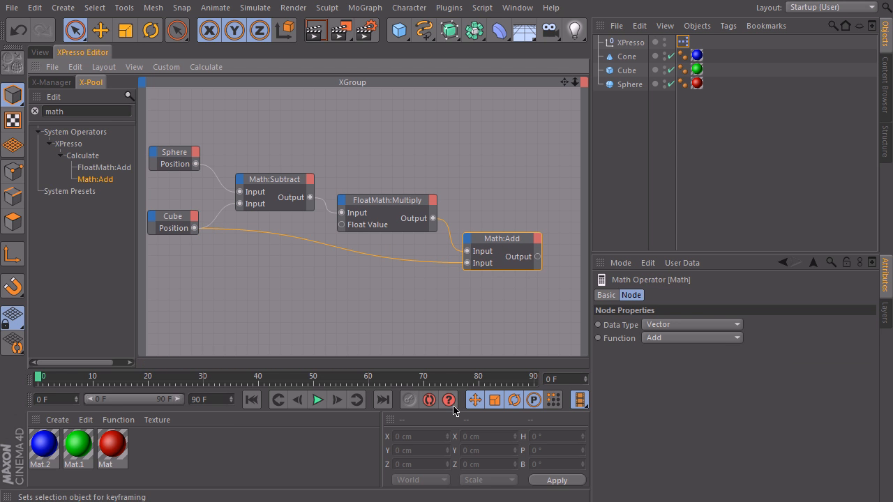
Step: Add a Cone node with a Position input beyond the Math:Add node and feed it from the Math:Add output
middle_drag(492, 259, 353, 248)
drag(626, 57, 604, 105)
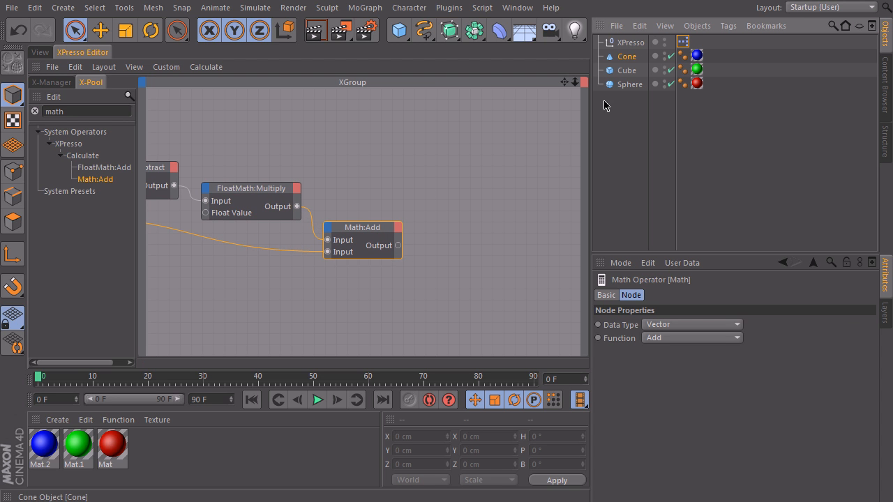
drag(466, 244, 466, 244)
click(442, 239)
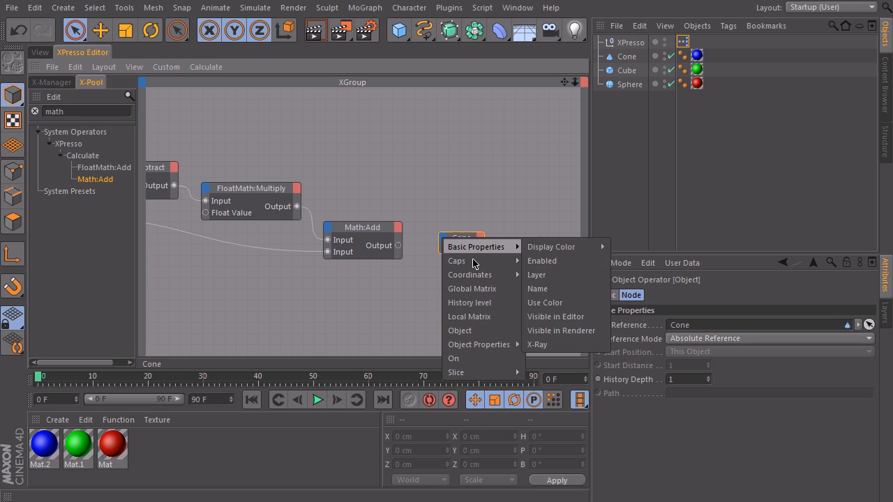
mouse_move(494, 277)
mouse_move(558, 317)
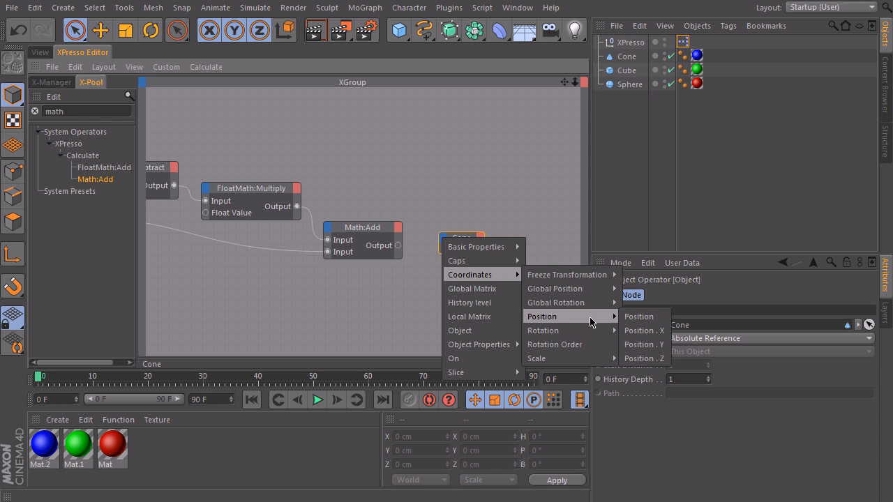
click(638, 316)
click(421, 252)
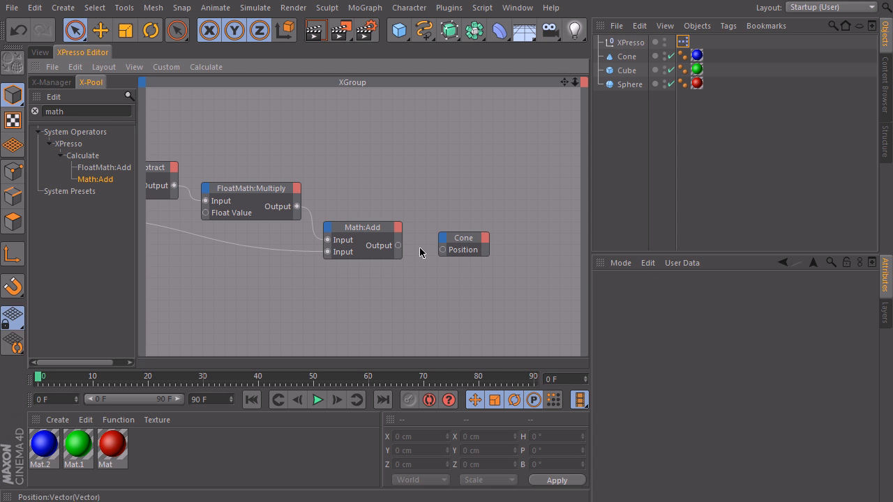
drag(442, 251, 474, 236)
click(77, 30)
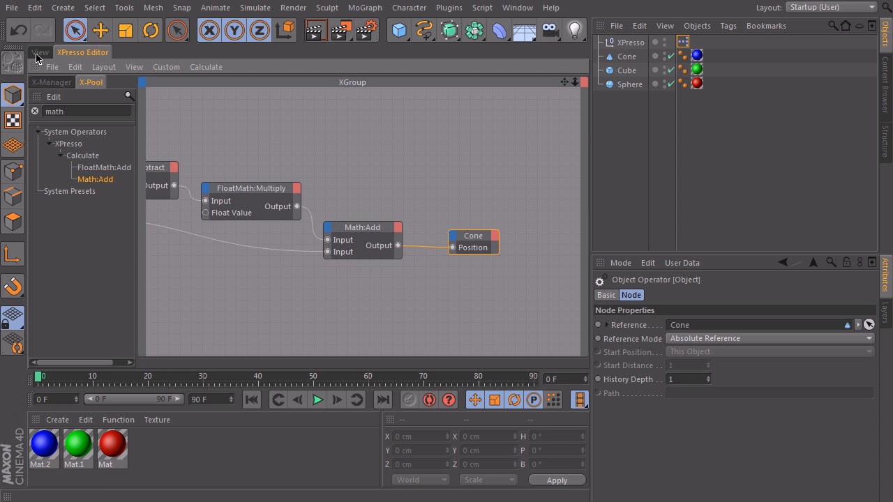
Step: In the 3D view, move the sphere up and away from the cube to about X 114 cm, Y 51 cm
click(39, 52)
click(443, 255)
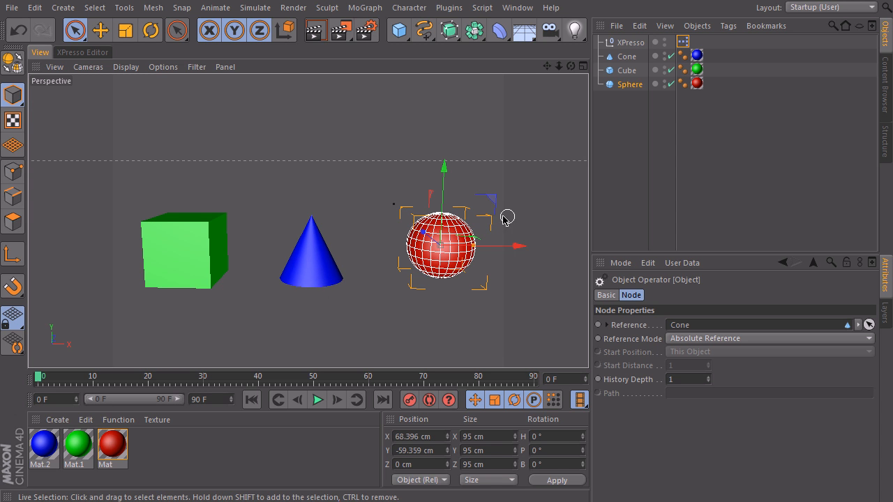
drag(484, 200, 533, 126)
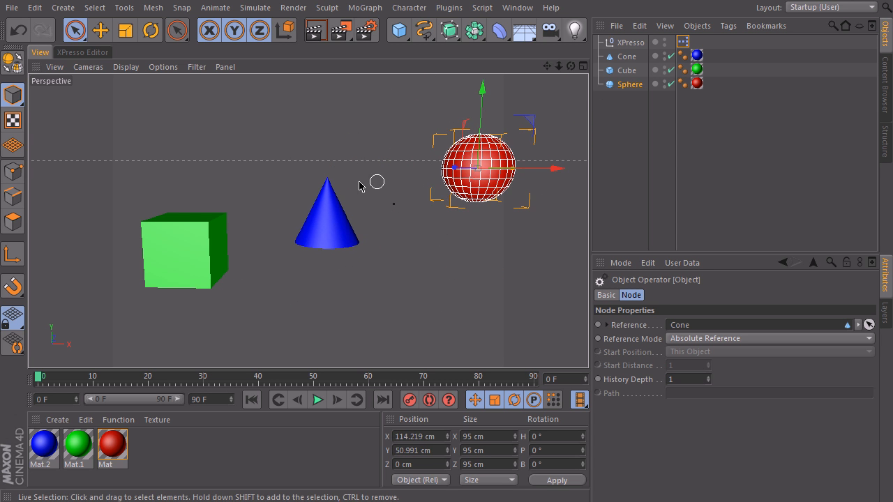
Step: Move the cube to about X -736 cm, Y -265 cm, and the sphere to about X 38 cm, Y 60 cm
scroll(512, 175, down, 5)
click(328, 230)
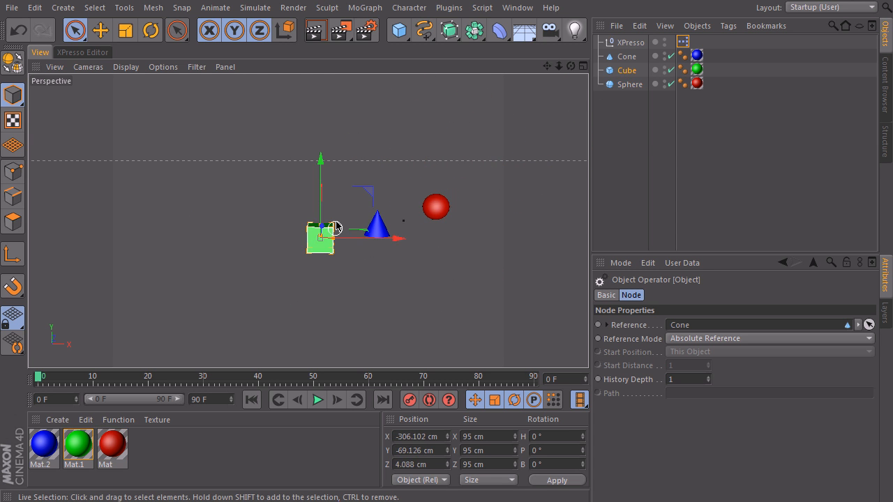
drag(373, 189, 255, 248)
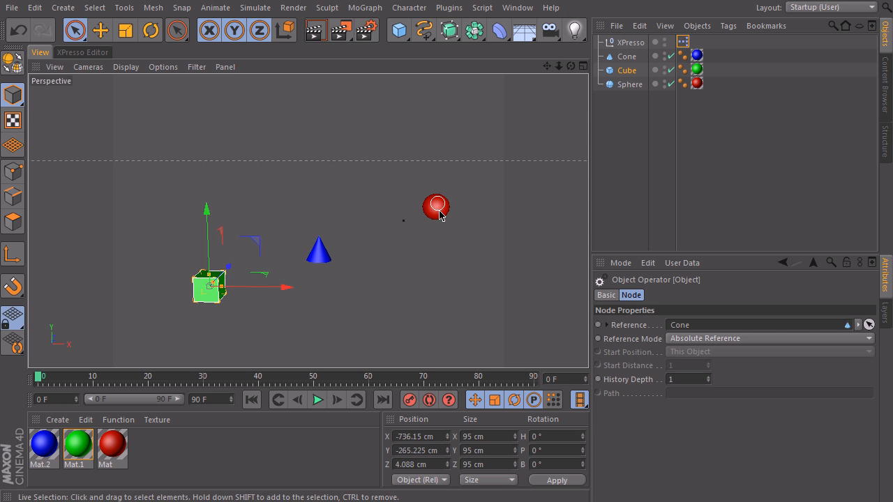
click(435, 205)
drag(481, 158, 461, 155)
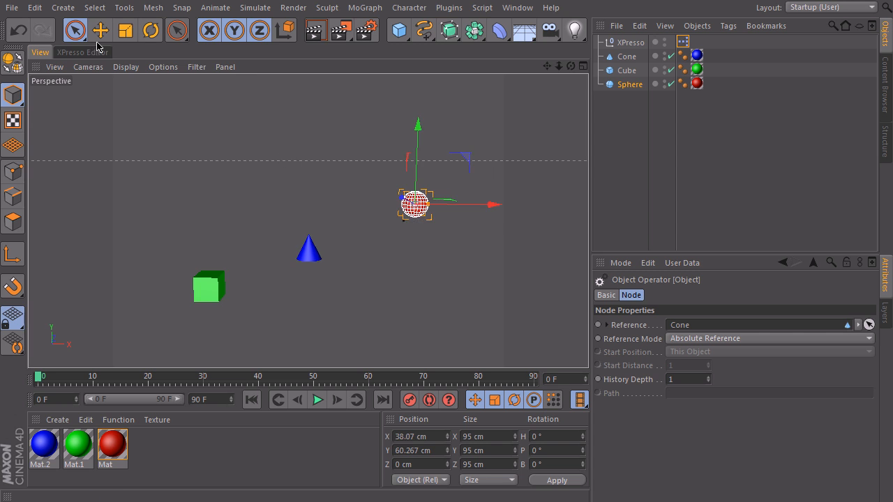
Step: Set the FloatMath:Multiply node's float value to 0.2 and move the sphere in the 3D view to about X 94 cm, Y 70 cm
click(83, 52)
drag(264, 194, 260, 196)
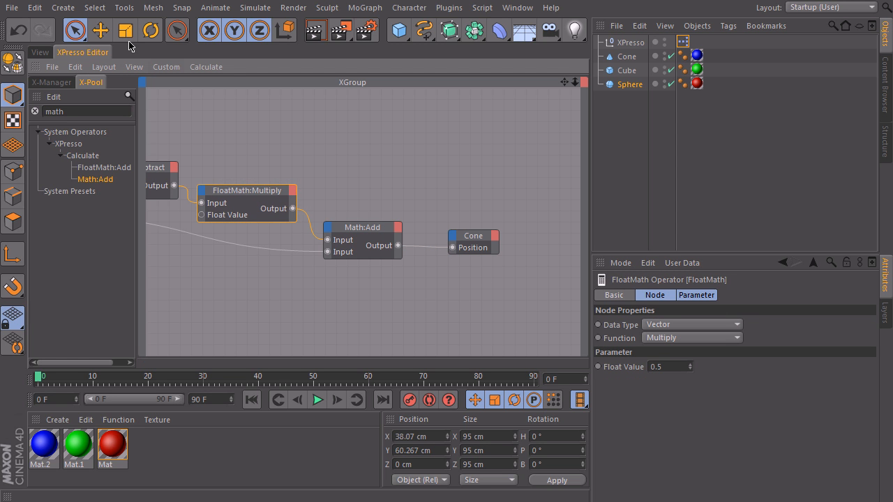
click(40, 52)
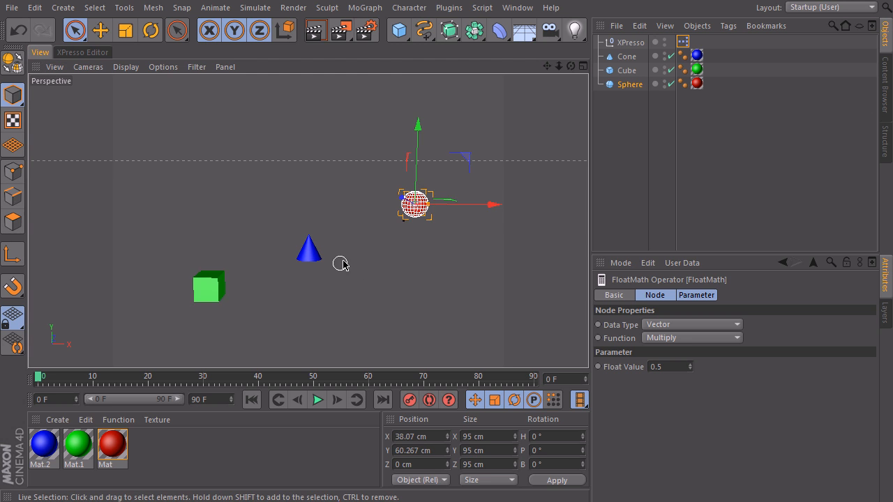
scroll(343, 262, up, 4)
alt+middle_drag(344, 258, 355, 237)
click(357, 244)
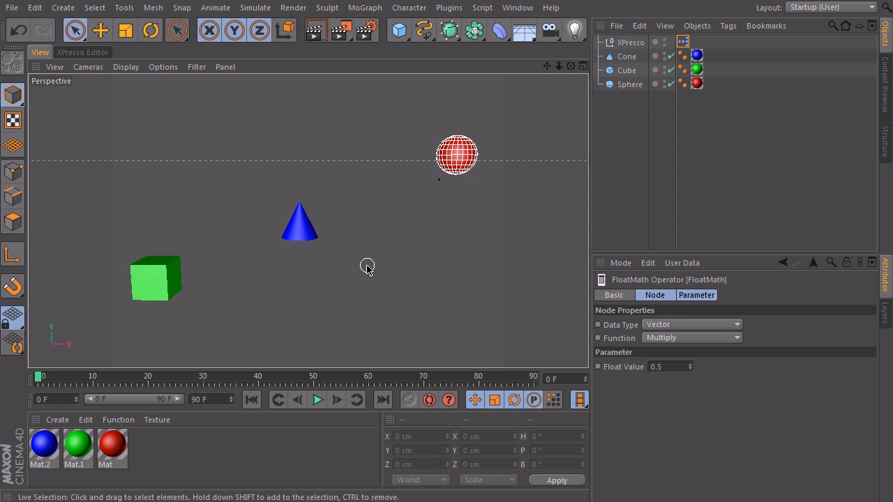
click(656, 368)
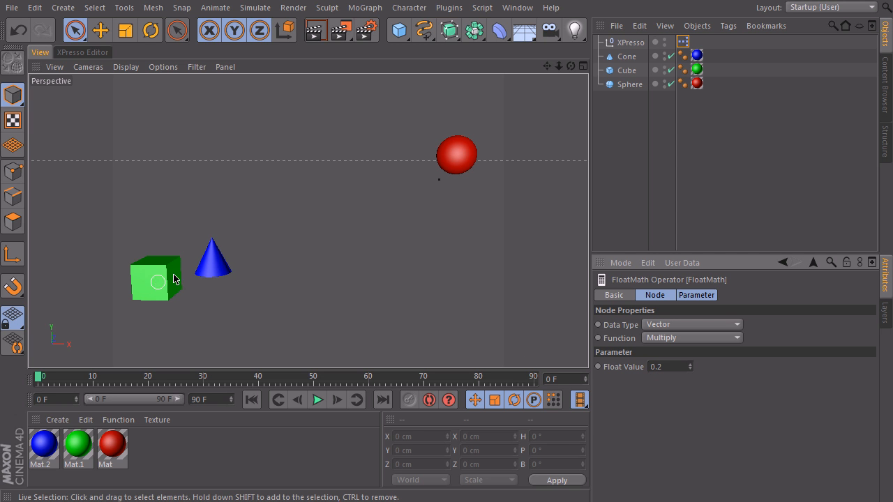
click(455, 157)
mouse_move(513, 105)
mouse_down()
mouse_move(366, 211)
mouse_move(524, 114)
mouse_move(317, 198)
mouse_move(465, 137)
mouse_move(454, 149)
mouse_move(528, 105)
mouse_up()
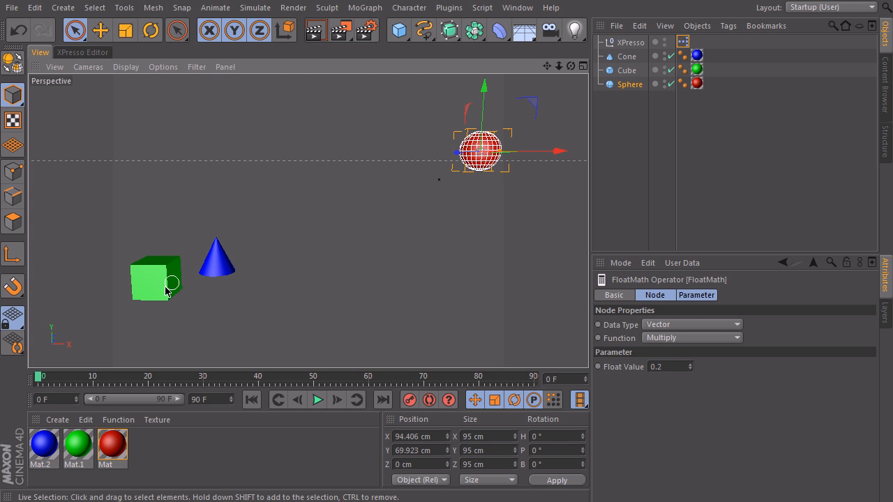
Step: Try float values of 0.1, 0.6 and 0.8 on the FloatMath:Multiply node
click(671, 367)
text(.1)
key(Return)
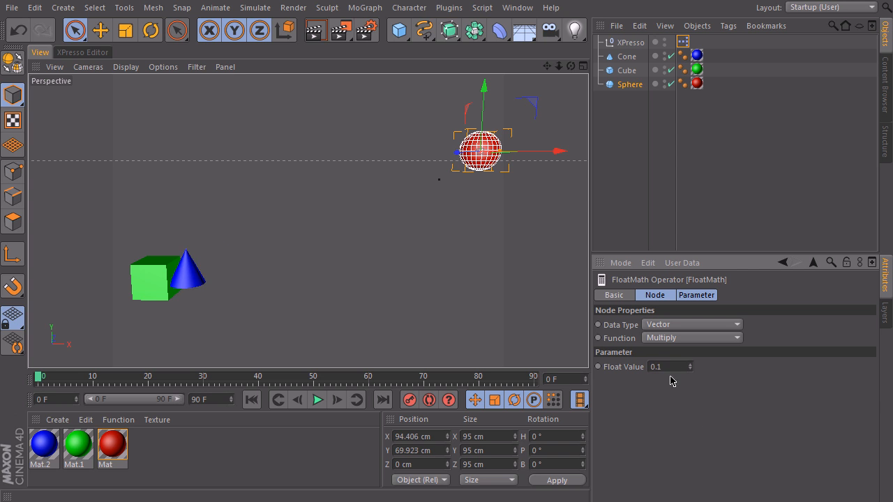
text(.6)
key(Return)
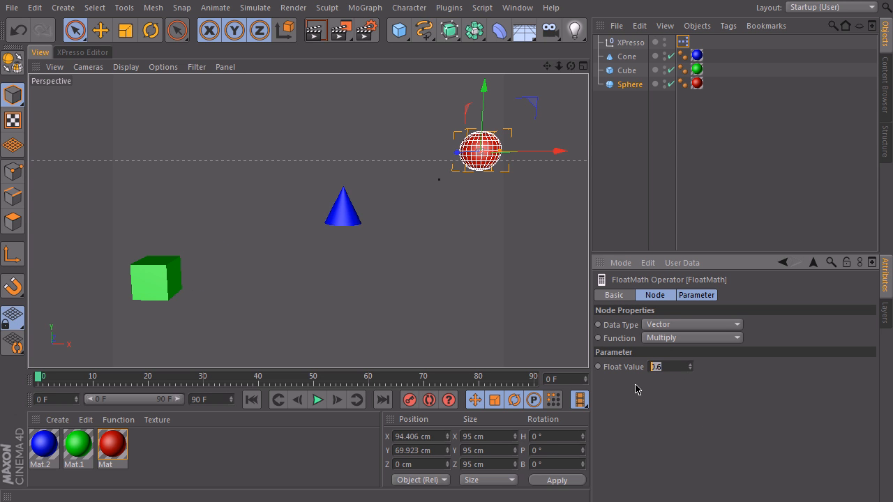
text(.8)
key(Return)
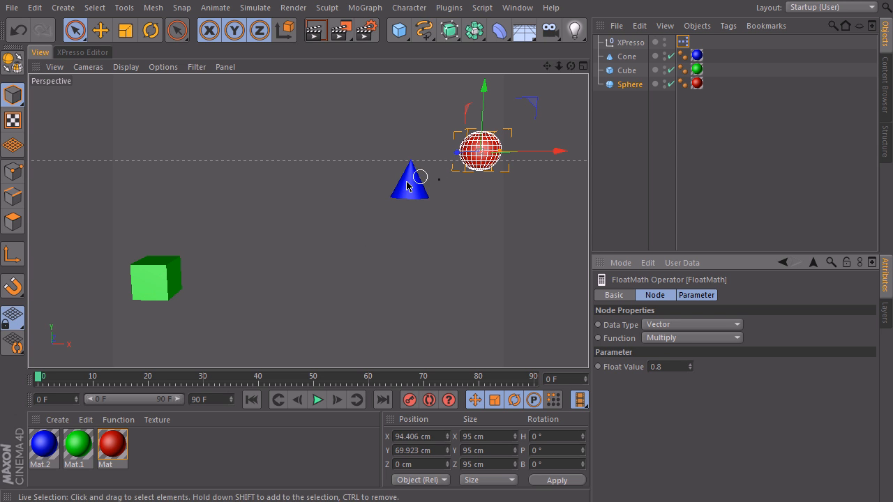
Step: Set the multiply node's float value to 0.5 and move the sphere closer to the cube, to about X -117 cm, Y -83 cm
text(0.5)
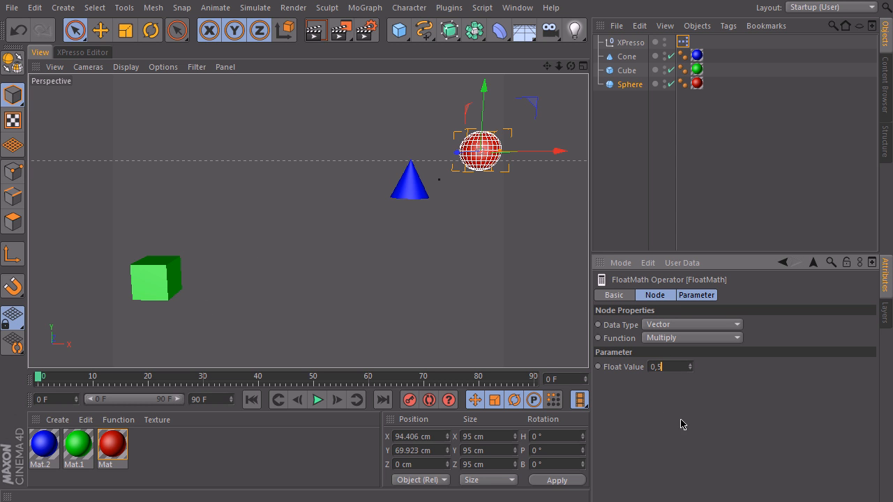
key(Return)
drag(542, 113, 467, 219)
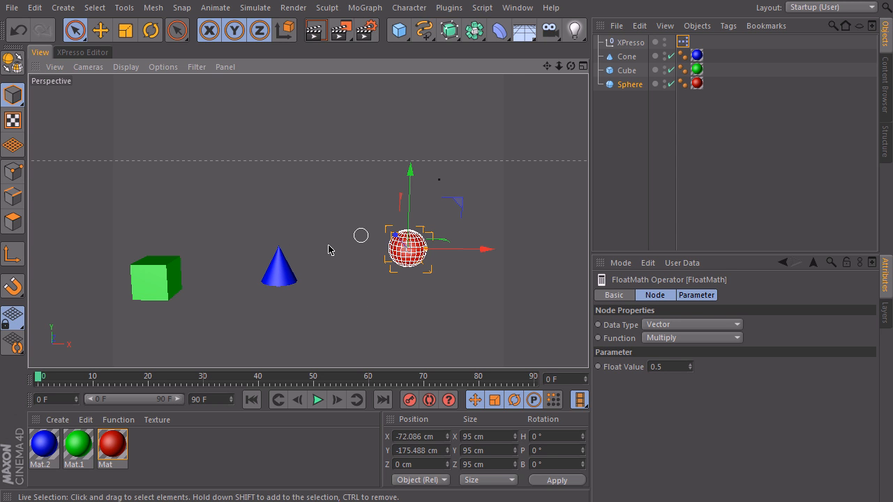
drag(461, 203, 440, 169)
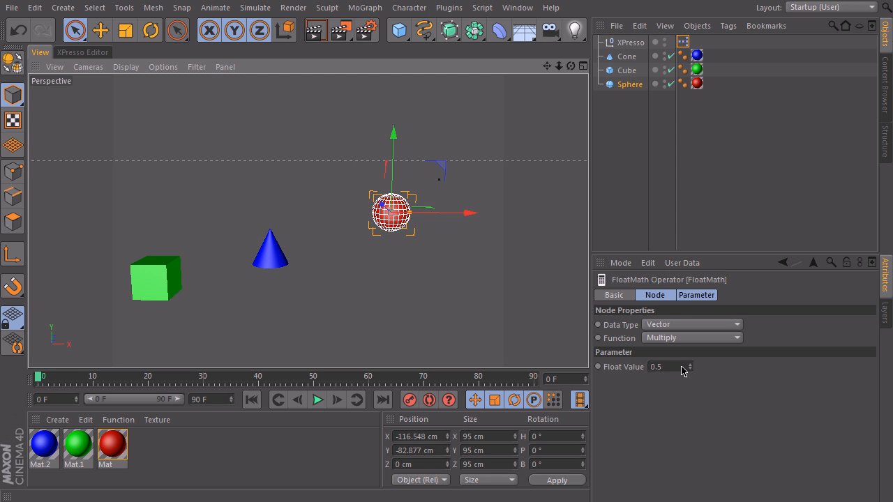
Step: Set the multiply node's float value to 0.3 and clear the object selection in the 3D view
drag(683, 370, 578, 375)
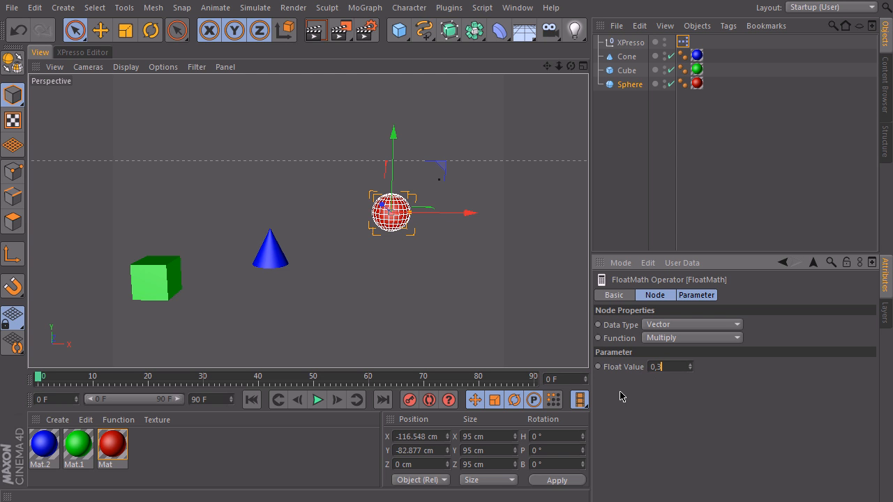
key(Return)
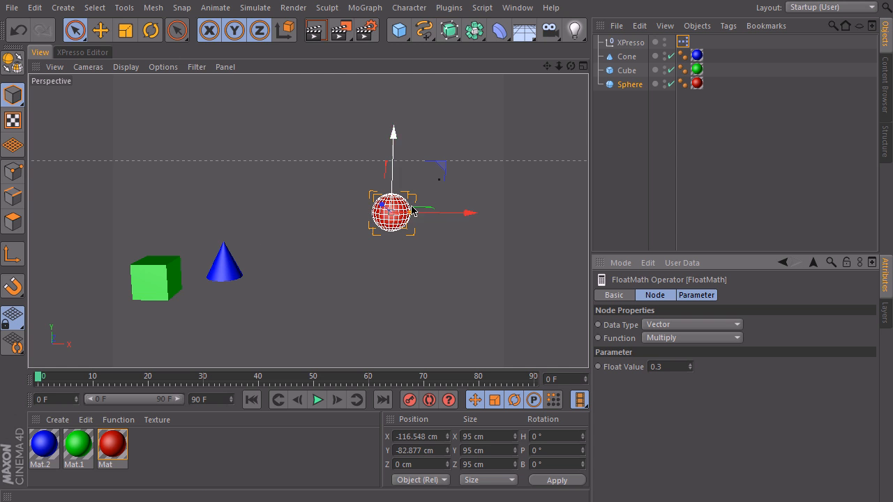
click(154, 286)
click(298, 325)
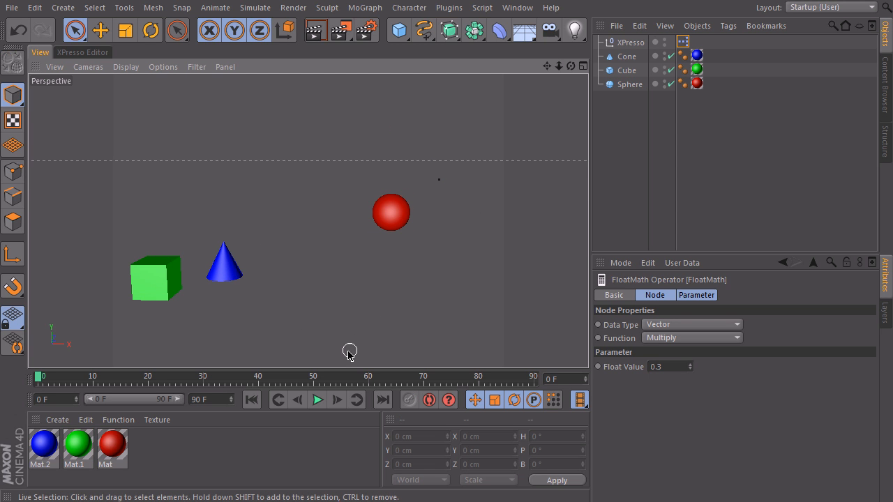